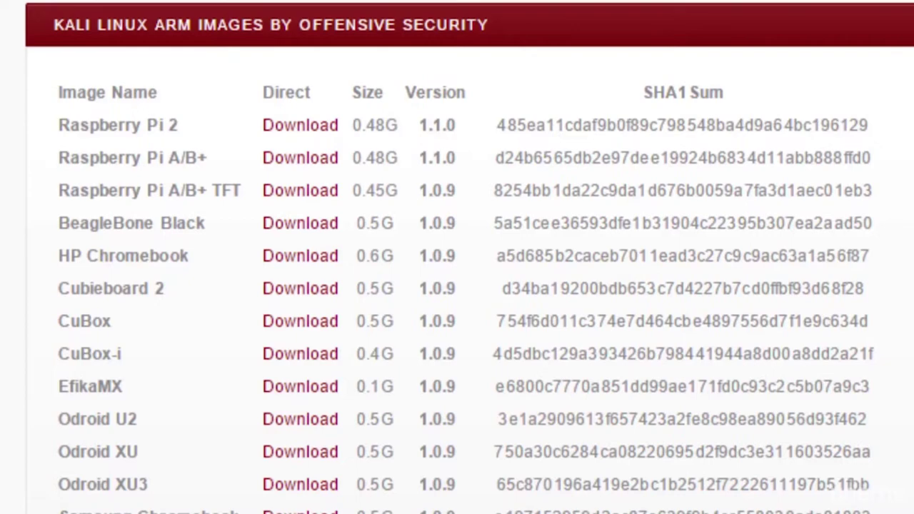
Back in Chrome, Google 'vmware player download' and open the My VMware result
key(alt+Tab)
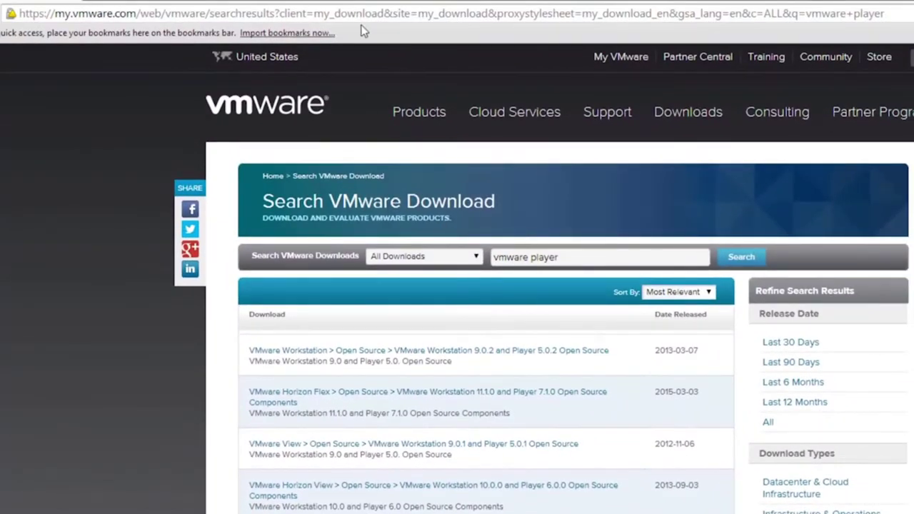
triple_click(353, 16)
text(vmware player download)
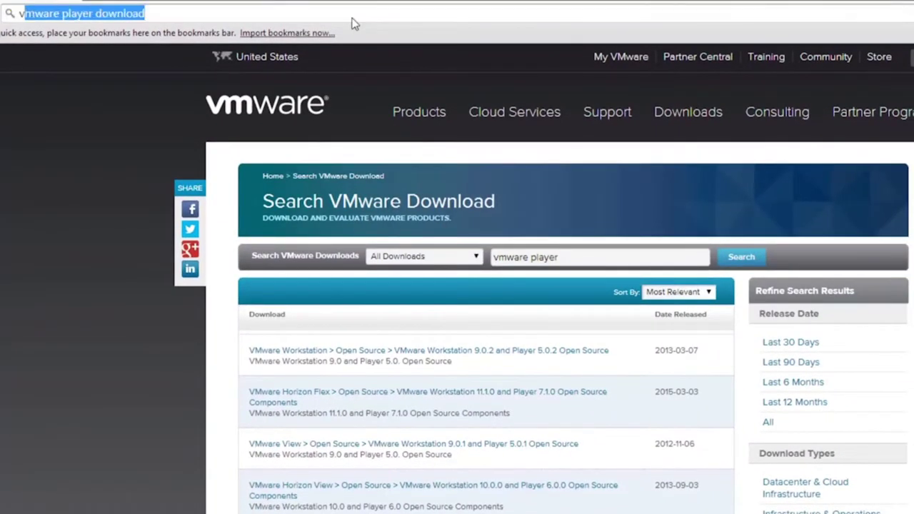
key(Return)
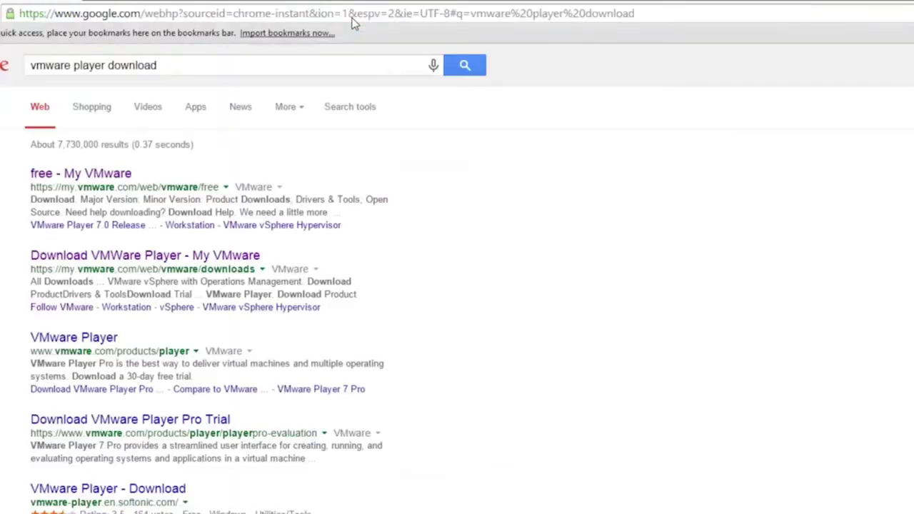
click(115, 175)
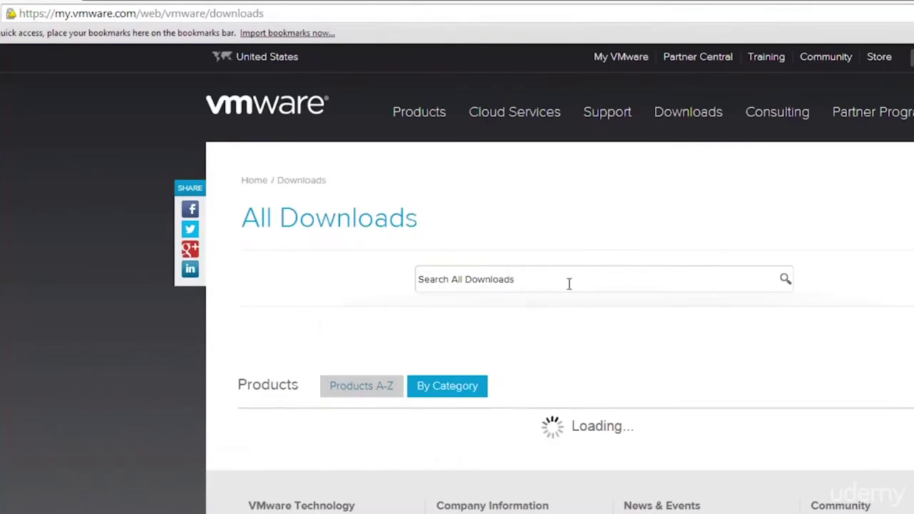
Search VMware's downloads for 'vmware player' and highlight the VMware Player 4.0.6 result
click(569, 283)
text(vmware player)
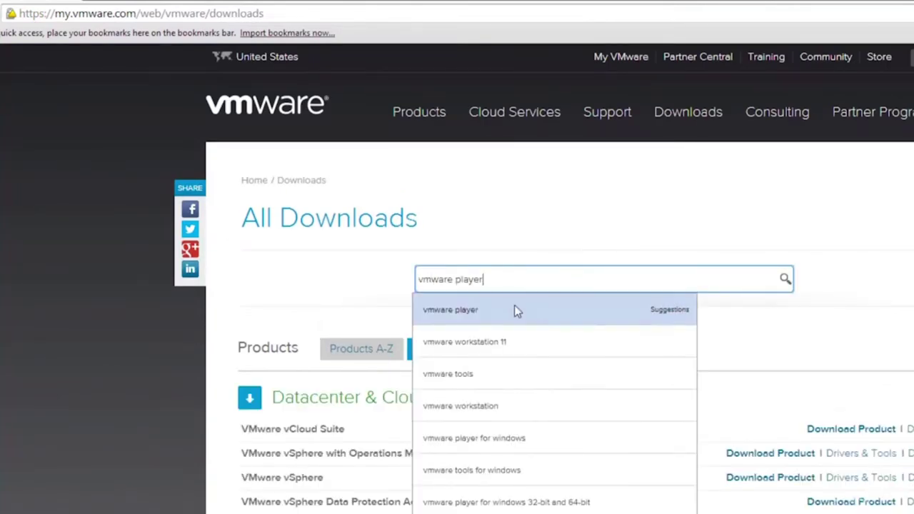
click(515, 309)
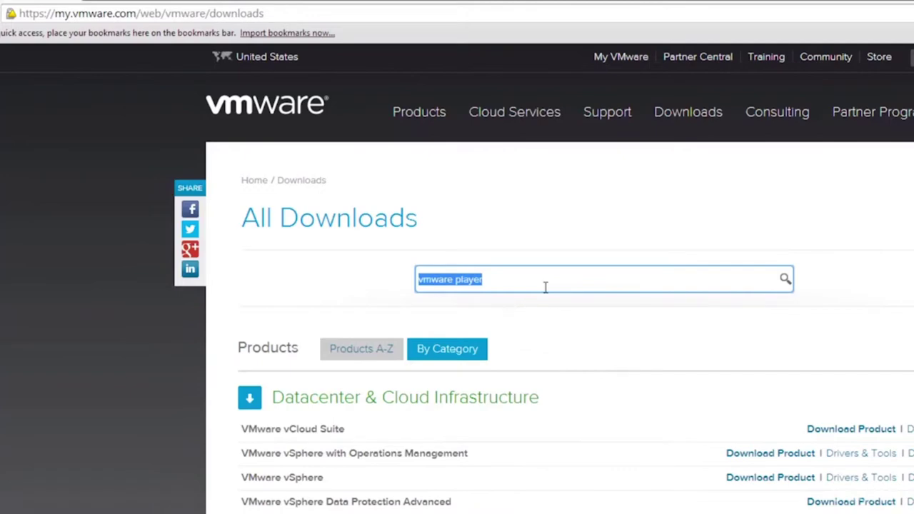
key(Return)
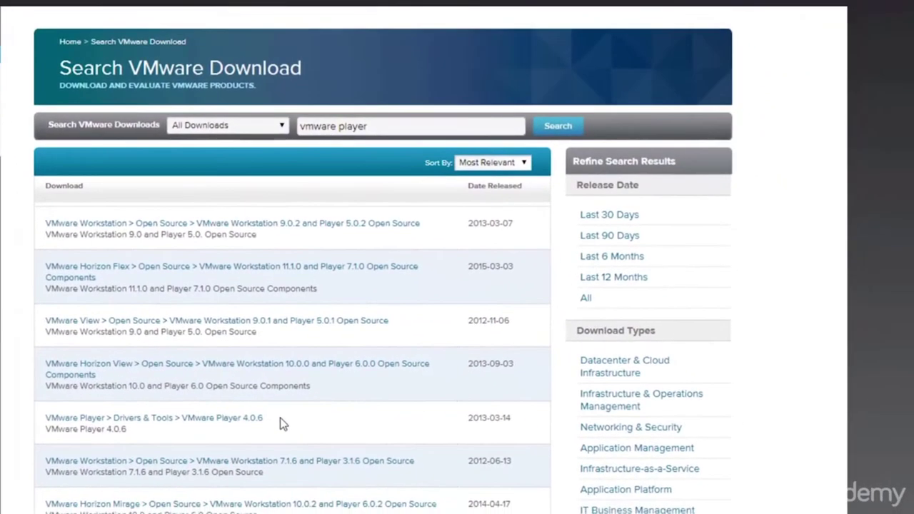
drag(423, 506, 295, 507)
drag(150, 424, 46, 416)
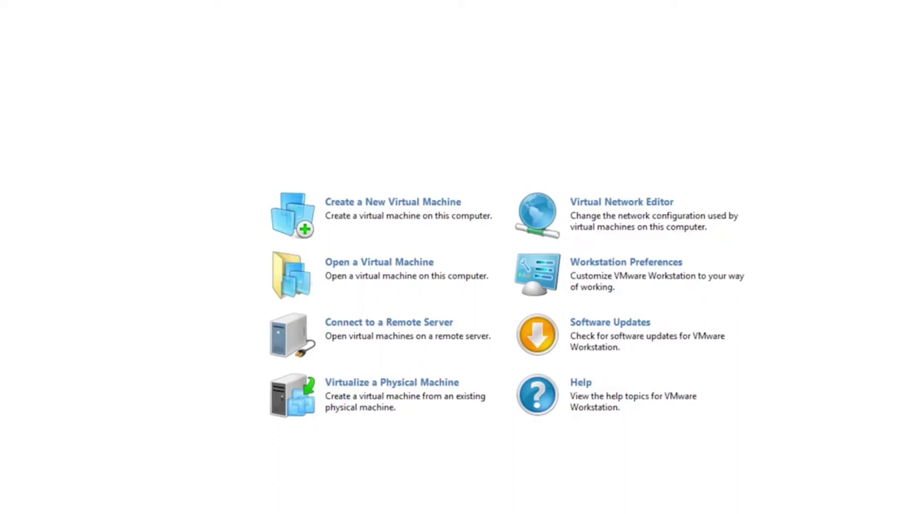
Bring up the Open dialog with Ctrl+O, showing the kali-linux-1.0-i386-gnome-vm folder
key(ctrl+o)
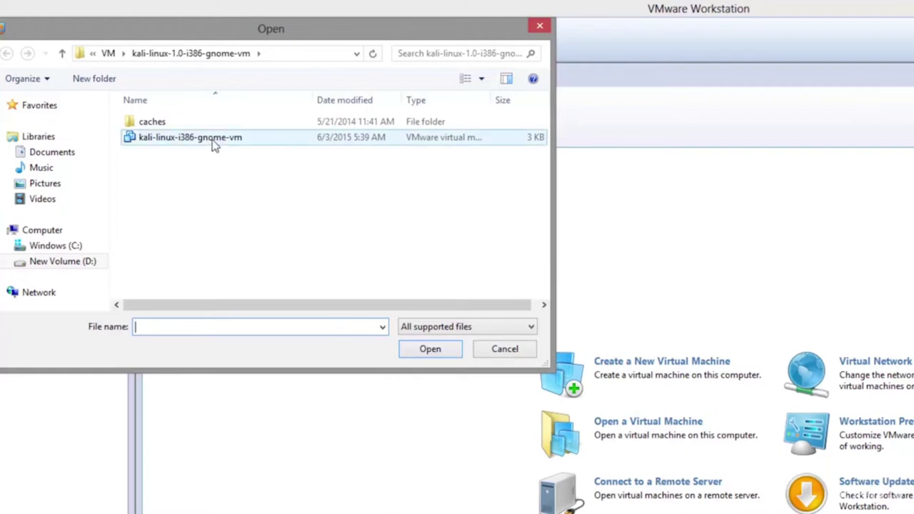
Open kali-linux-i386-gnome-vm to show its summary: 768 MB, 1 processor, 30 GB disk, NAT
click(190, 146)
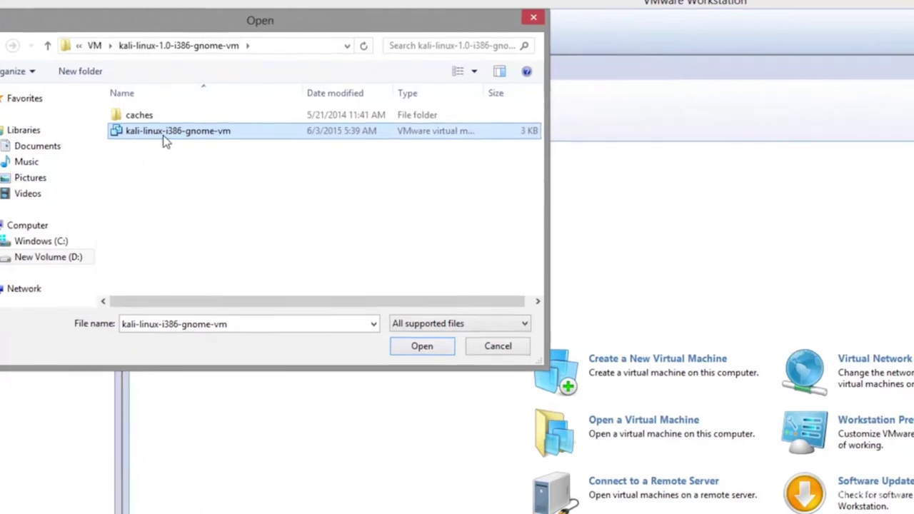
double_click(178, 139)
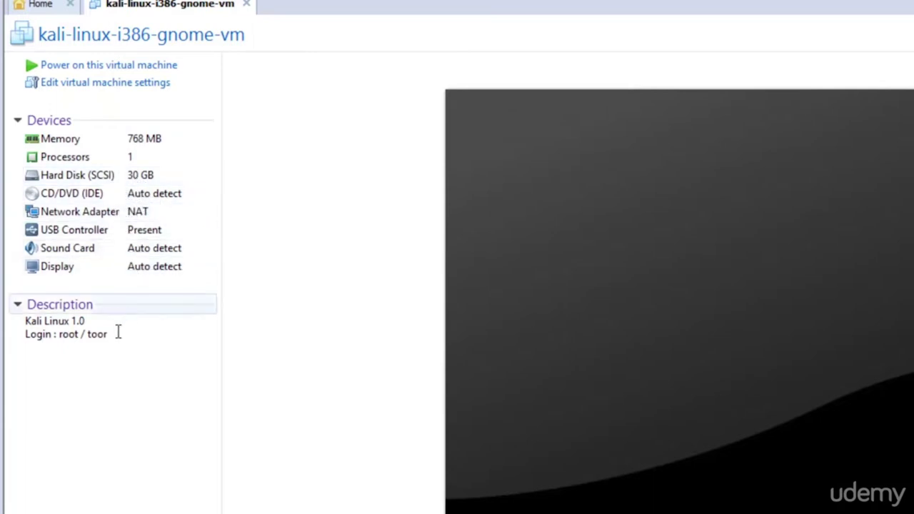
drag(114, 335, 25, 341)
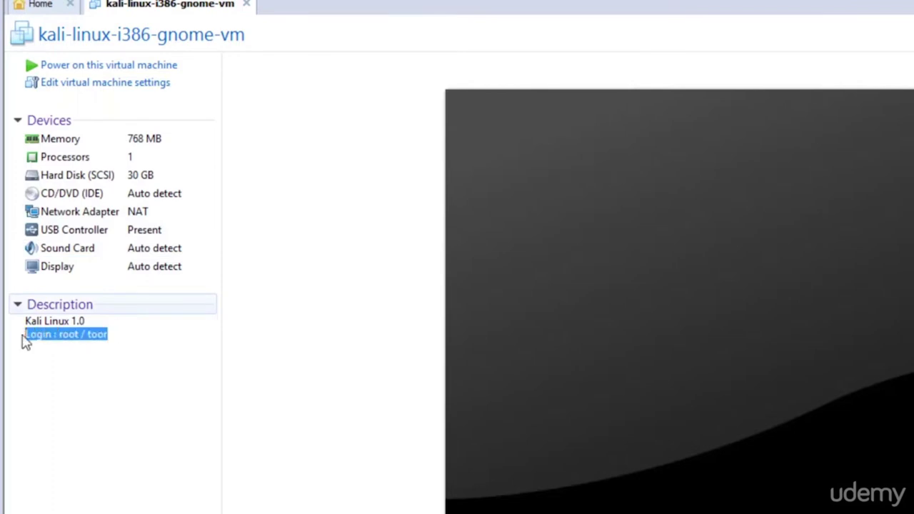
click(109, 332)
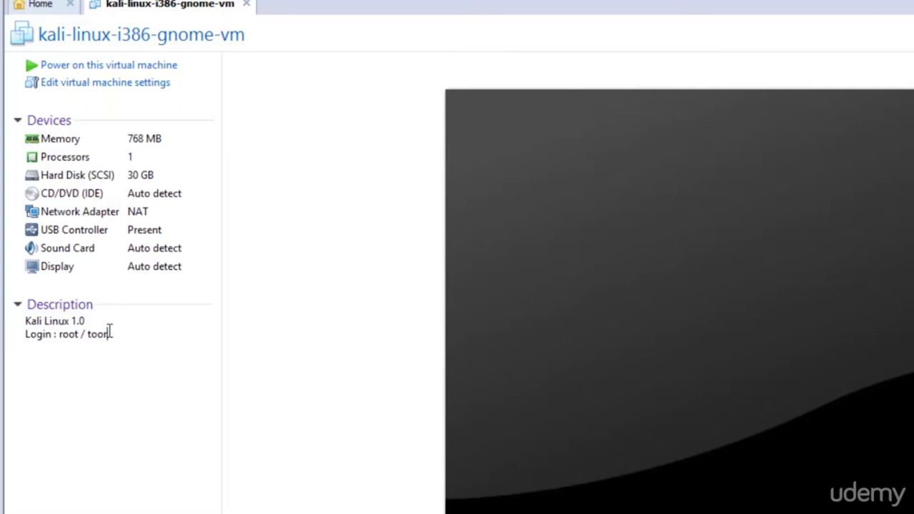
drag(85, 319, 71, 321)
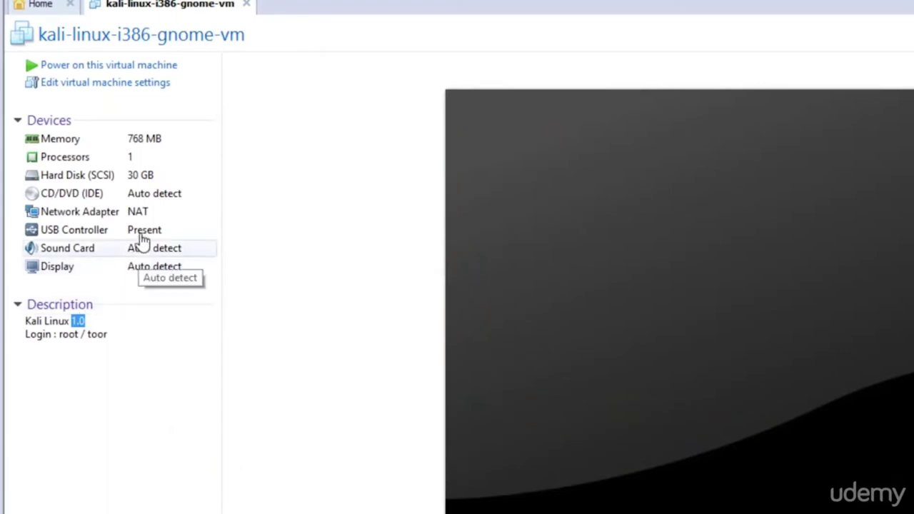
Open the Kali VM's Network Adapter settings and set the connection to Host-only
double_click(122, 220)
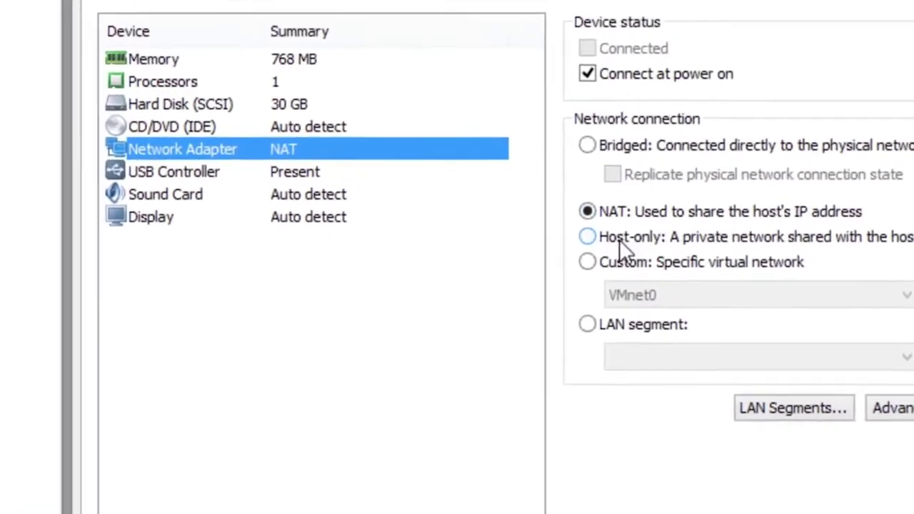
click(587, 223)
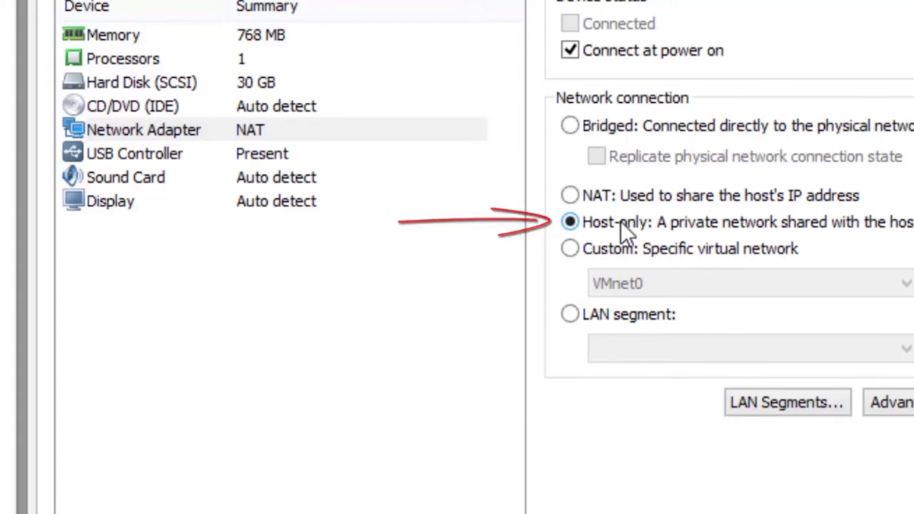
Set the network connection to NAT, sharing the host's IP address
click(599, 196)
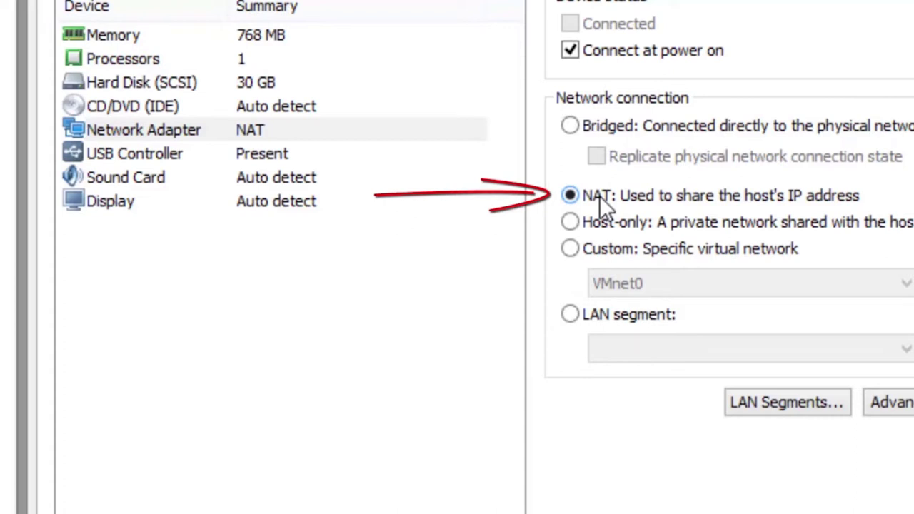
Set the network connection to Bridged, connecting directly to the physical network
click(612, 124)
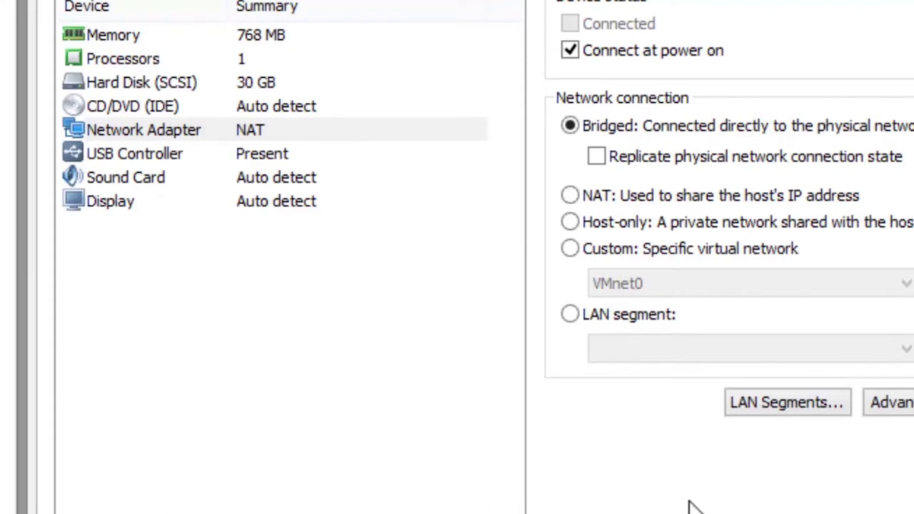
Toggle the network connection between NAT and Host-only, finally leaving it on NAT
click(592, 195)
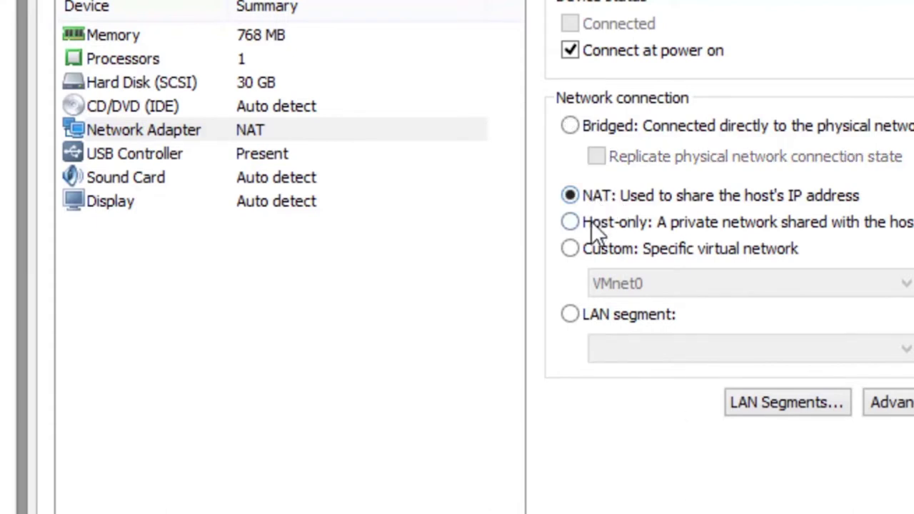
click(591, 221)
click(600, 203)
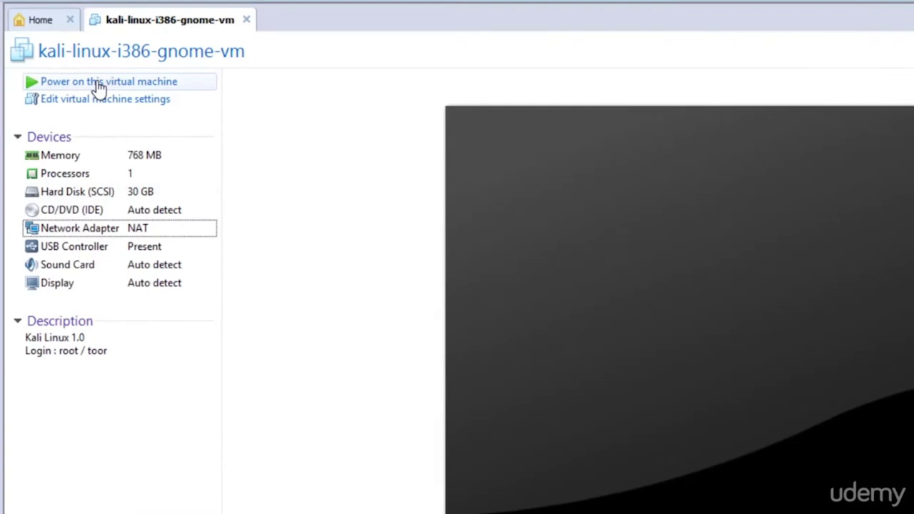
Power on the Kali VM and halt the GRUB countdown at its boot menu
click(97, 85)
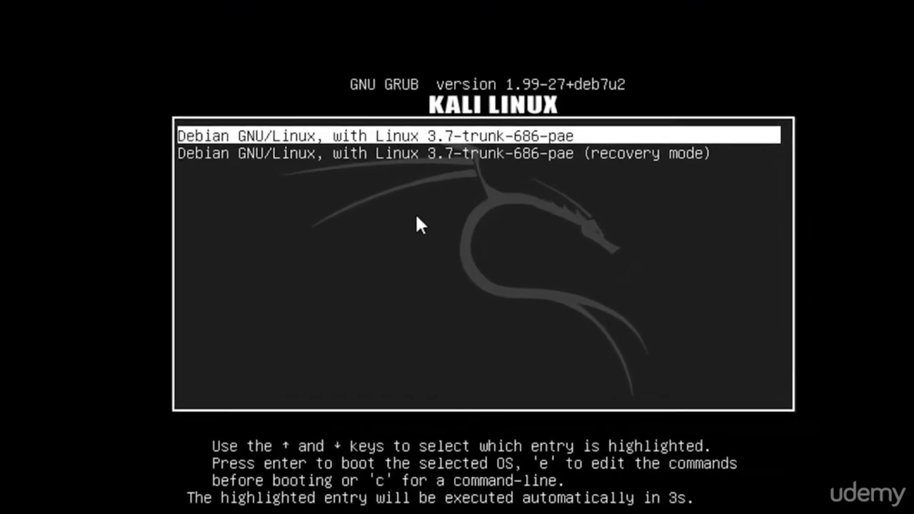
key(Down)
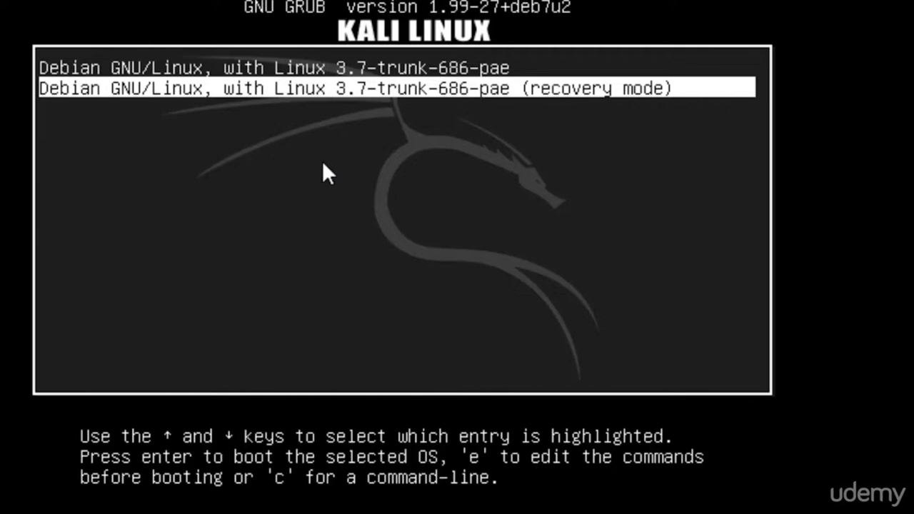
Boot the first Debian GNU/Linux GRUB entry through to the graphical login screen
key(Up)
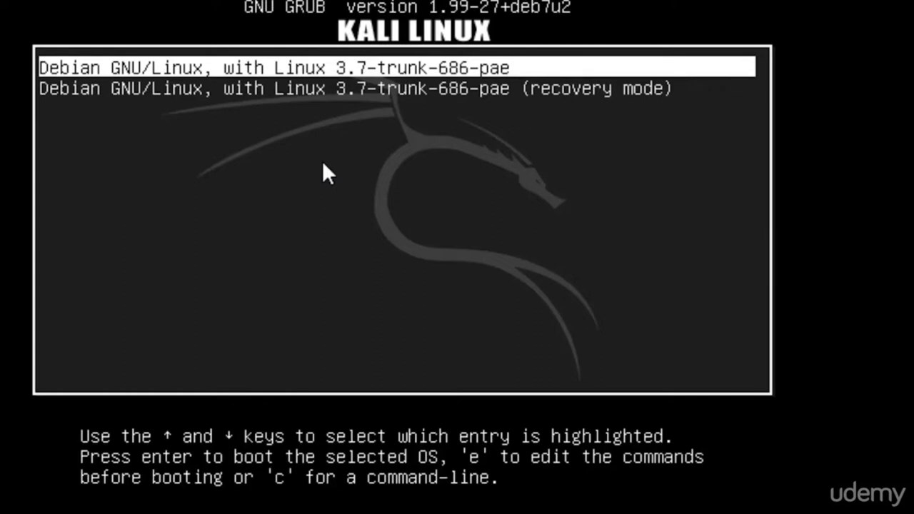
key(Return)
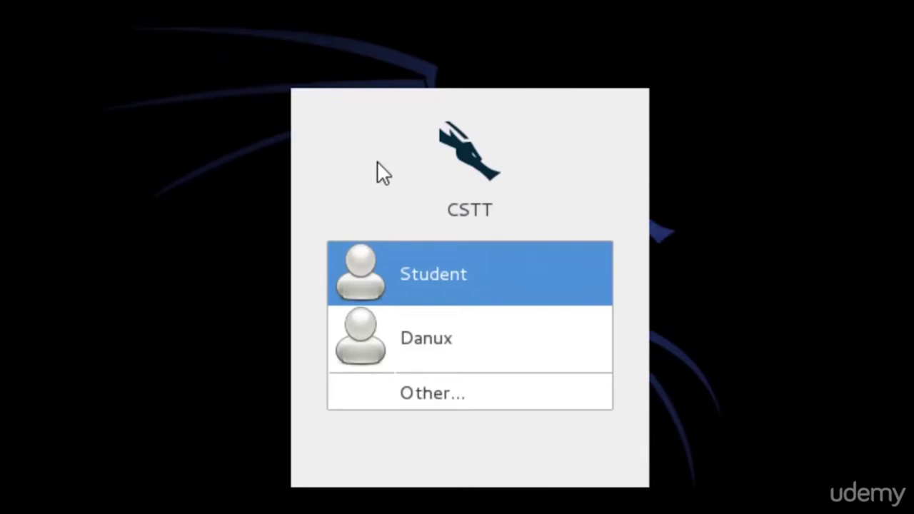
Choose Other..., enter root as the username, and type the account password
key(Down)
key(Down)
key(Up)
key(Return)
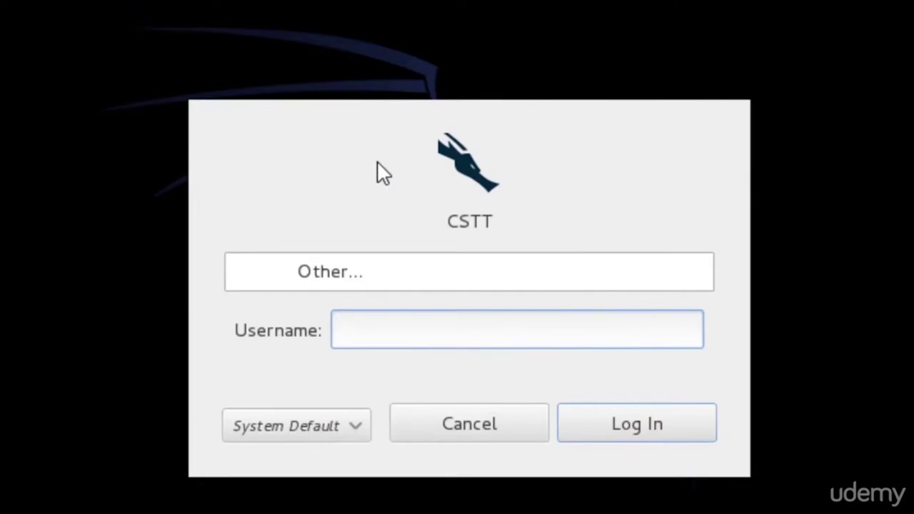
text(root)
key(Return)
text(toor)
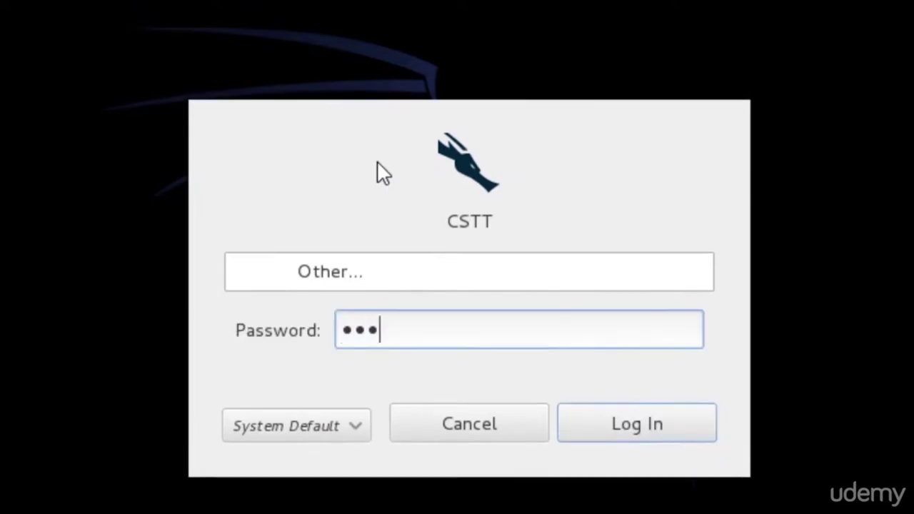
text(******)
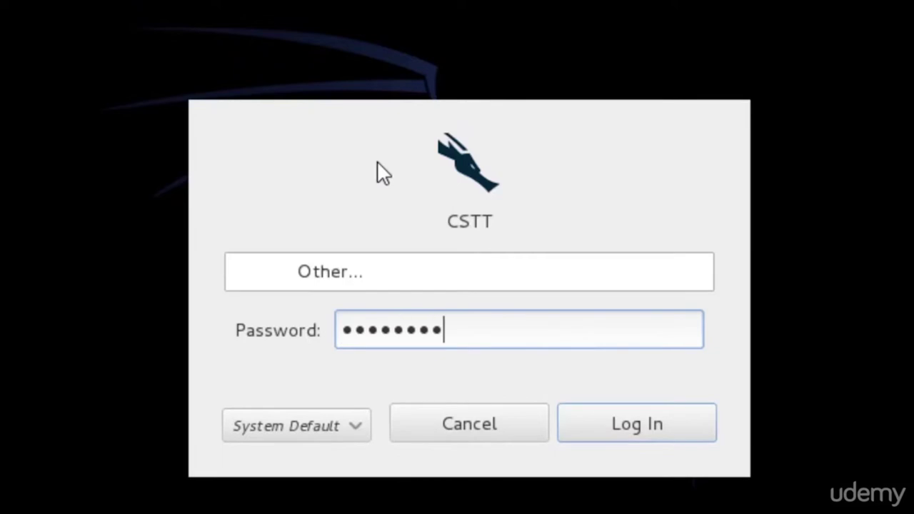
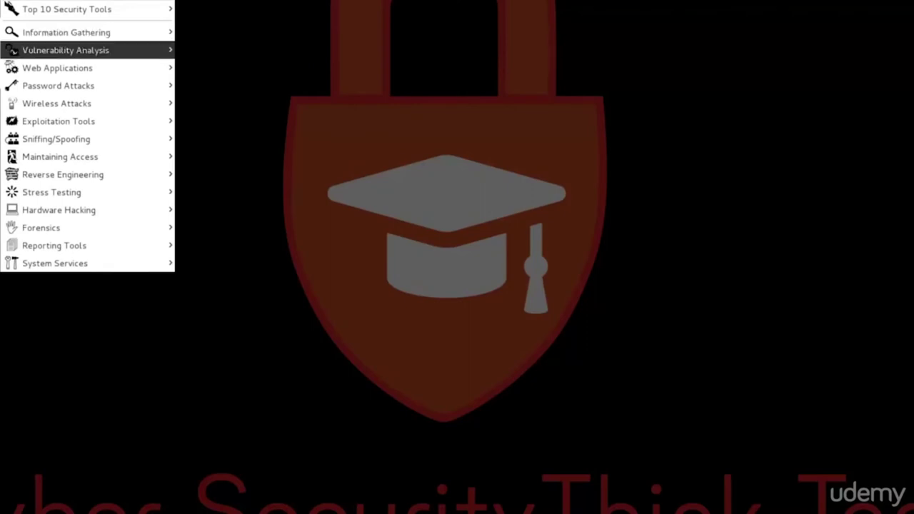
Browse Web Applications > Web Application Proxies and Web Vulnerability Scanners, then close the menus
mouse_move(66, 9)
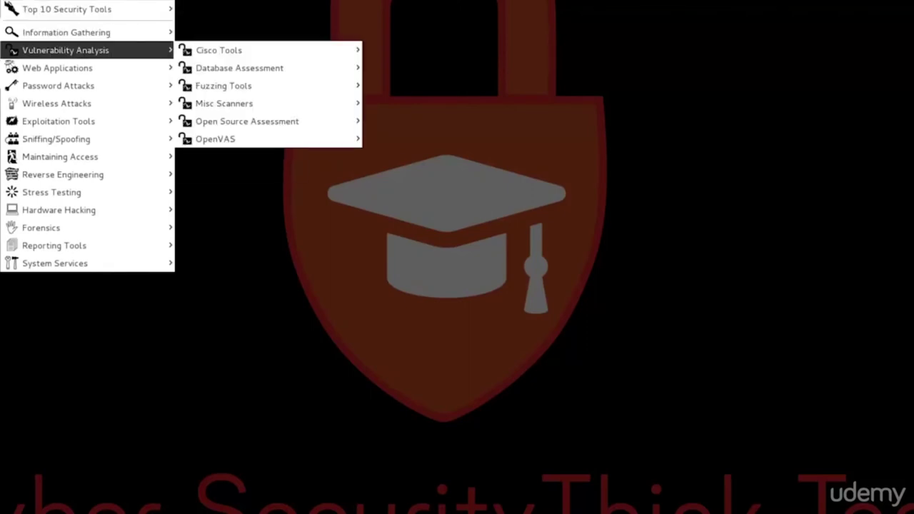
mouse_move(57, 68)
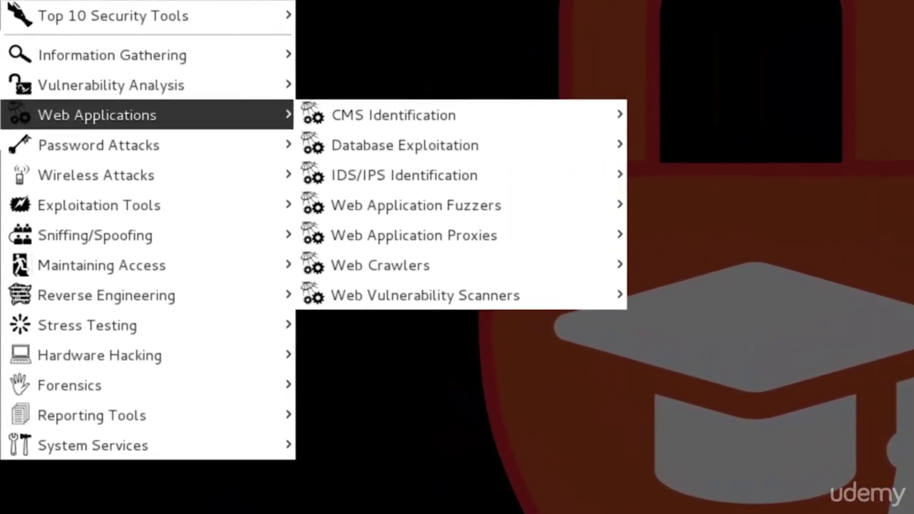
mouse_move(614, 265)
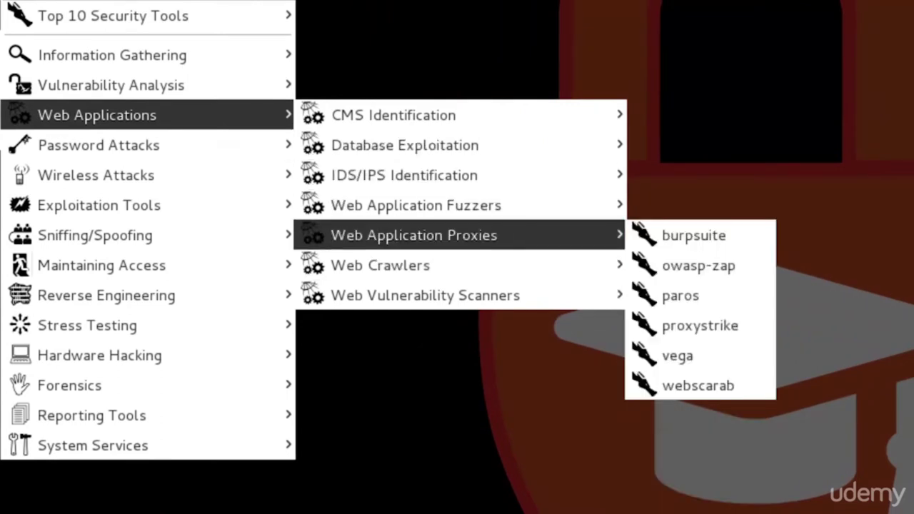
mouse_move(500, 295)
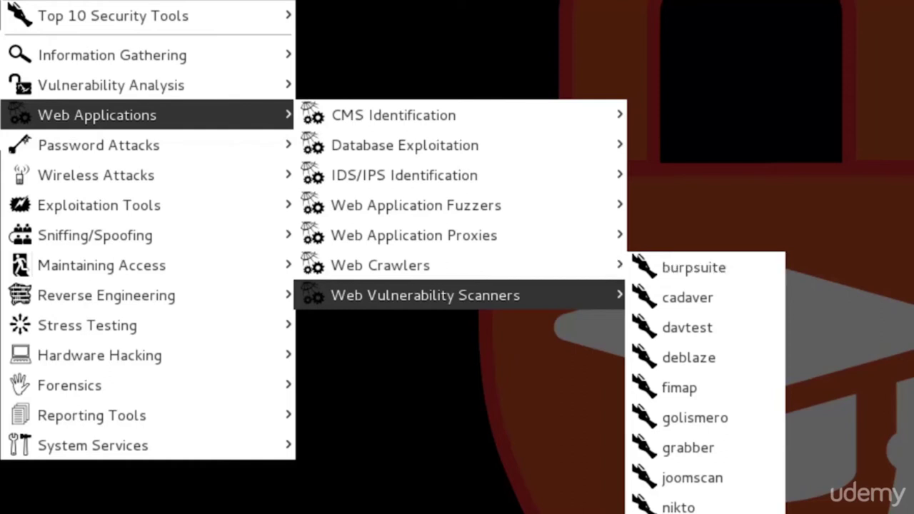
key(Escape)
key(Escape)
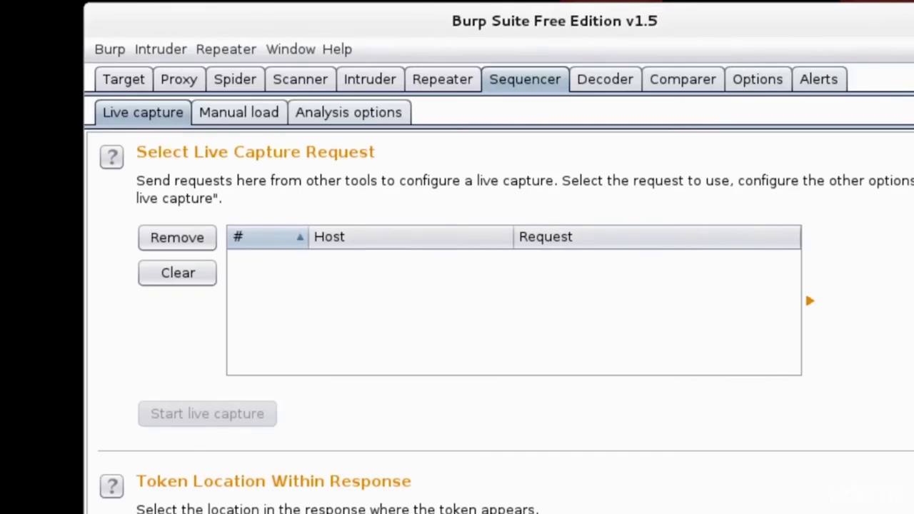
View Burp Suite's Target site map, then the Spider controls and Scanner section
click(123, 79)
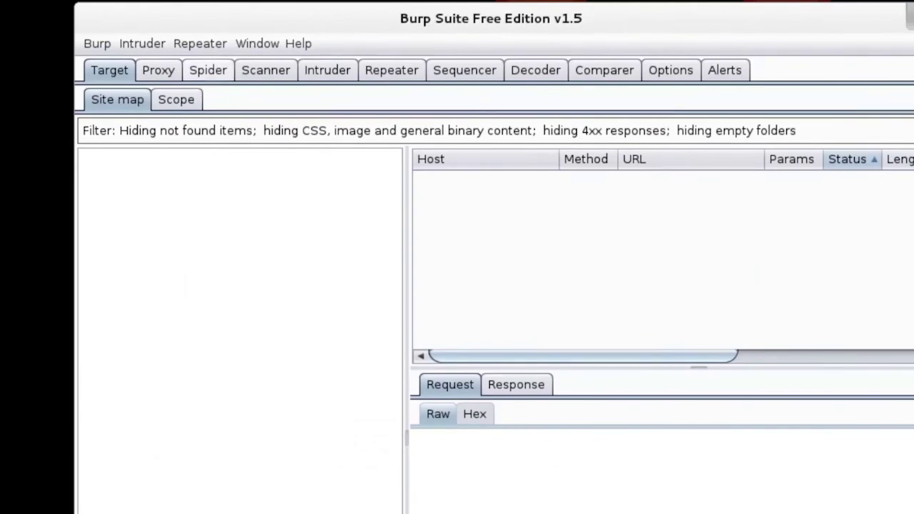
click(208, 70)
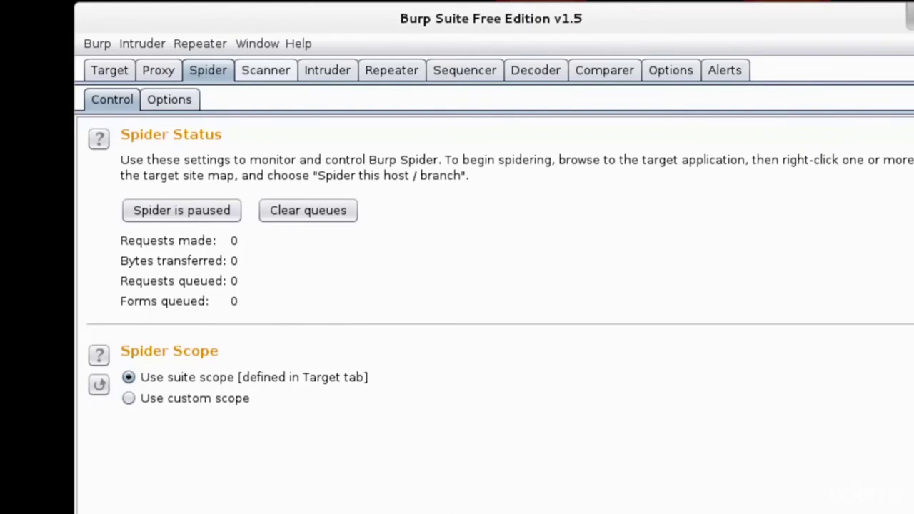
click(265, 70)
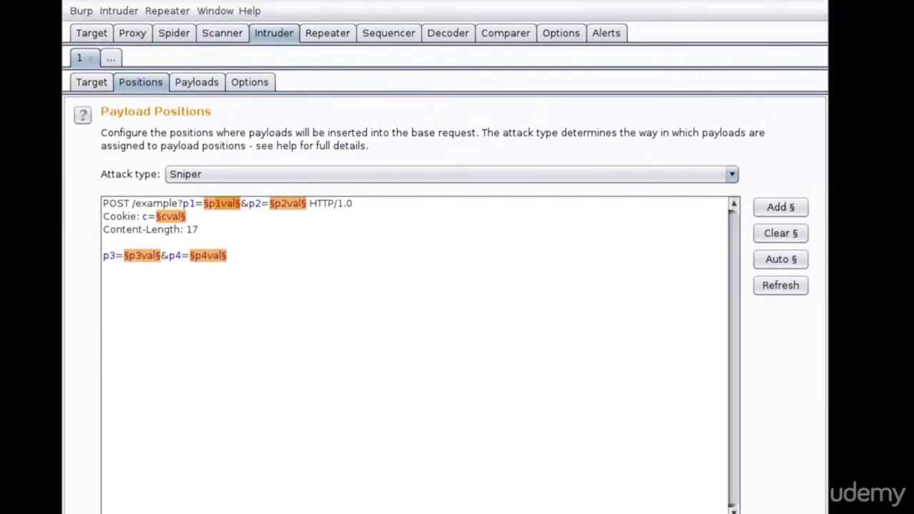
Switch to the Repeater request editor, then bring up Burp Suite's exit confirmation
key(ctrl+shift+r)
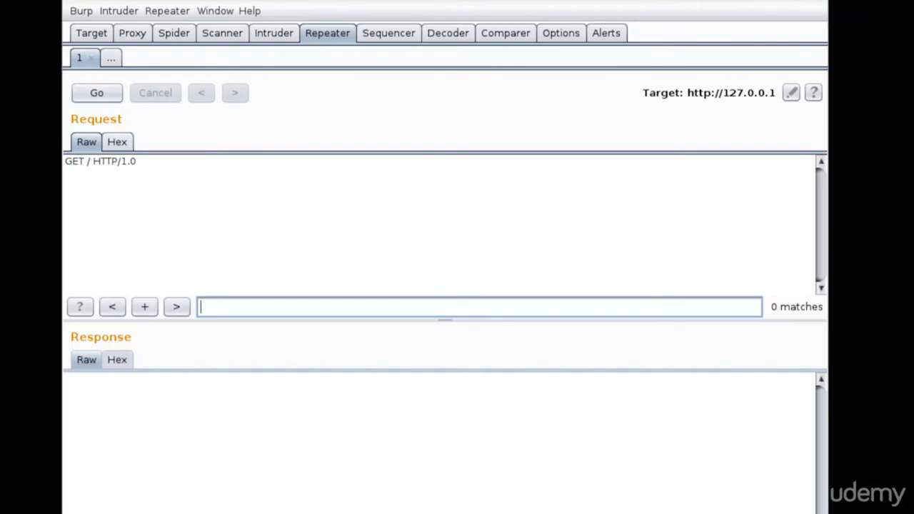
key(alt+F4)
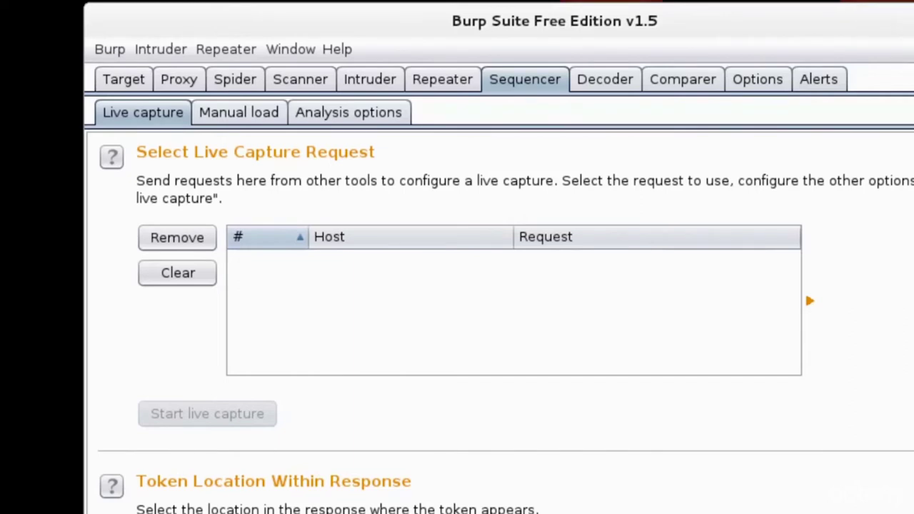
Revisit the Target site map, Spider controls and Scanner section in Burp Suite
key(ctrl+shift+t)
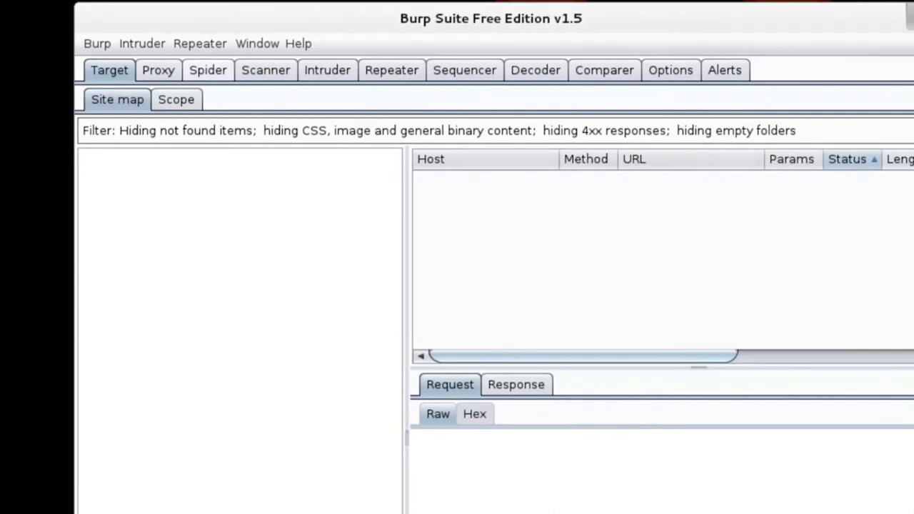
click(208, 70)
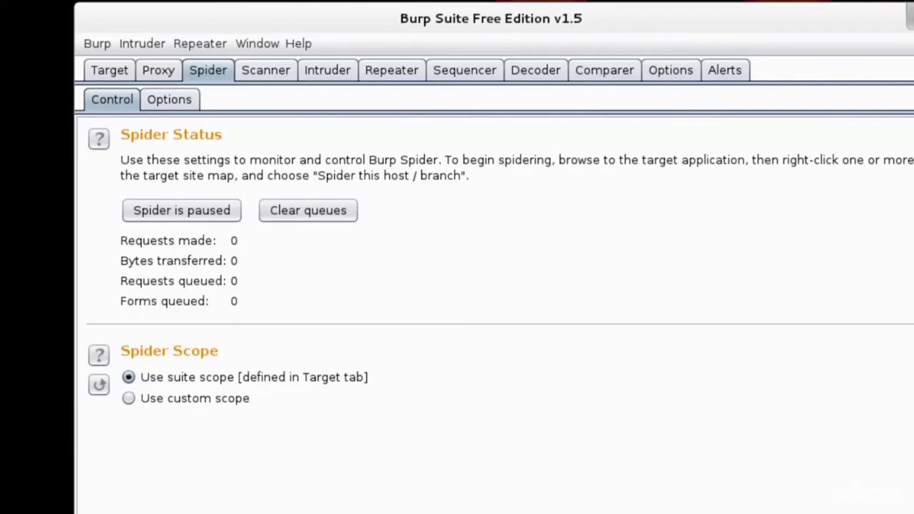
click(265, 70)
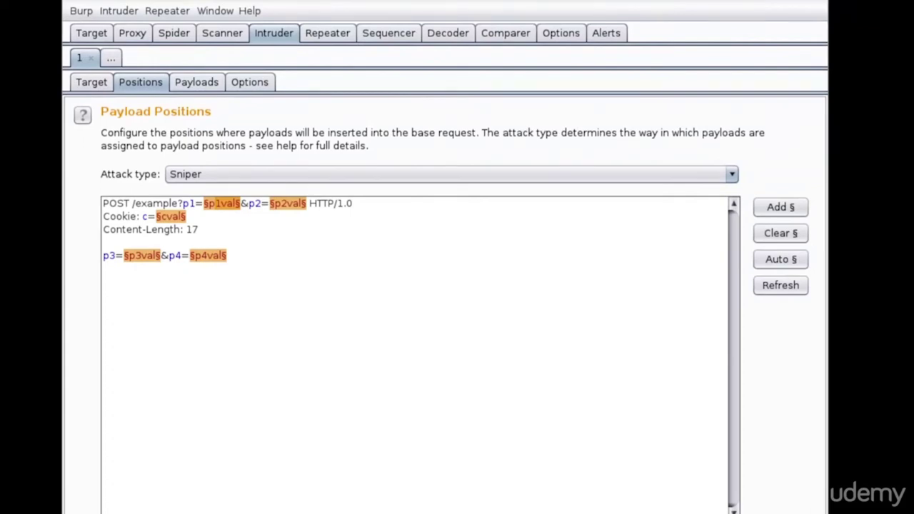
Check the Repeater, quit Burp Suite, and show Password Attacks > Offline Attacks tools
click(327, 32)
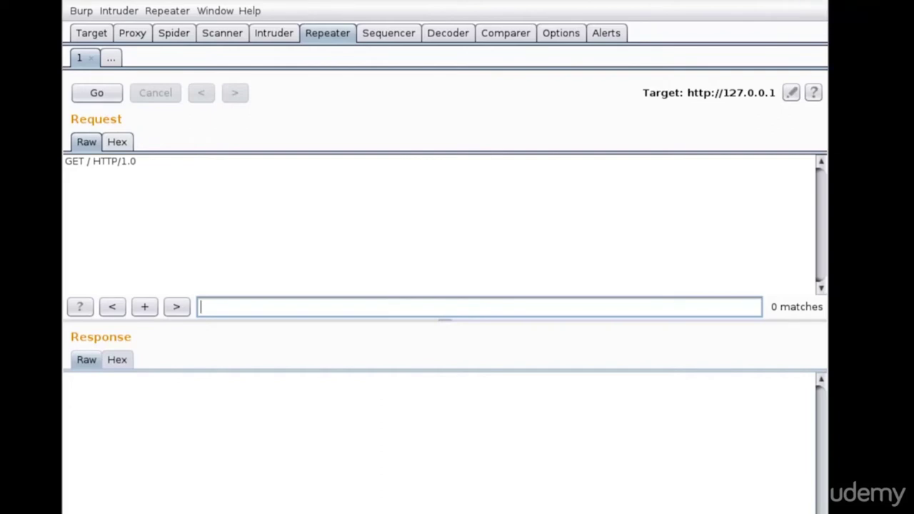
key(alt+F4)
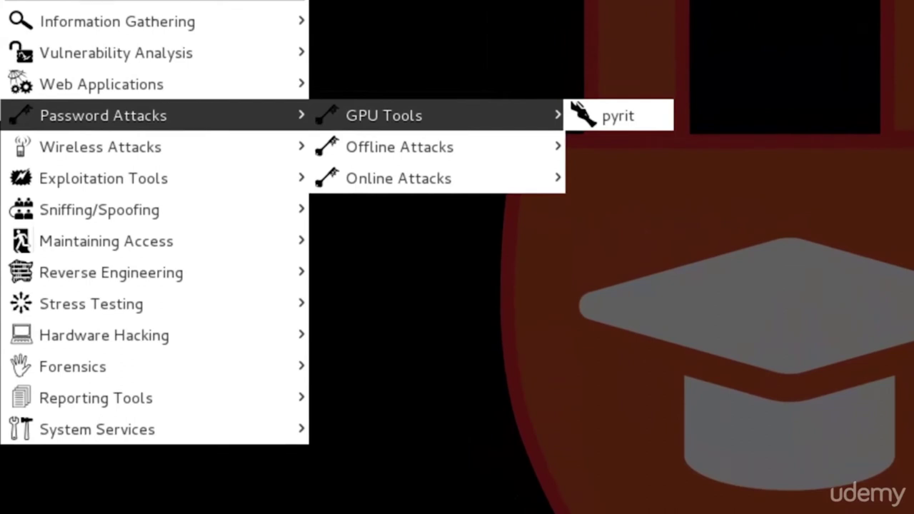
mouse_move(400, 146)
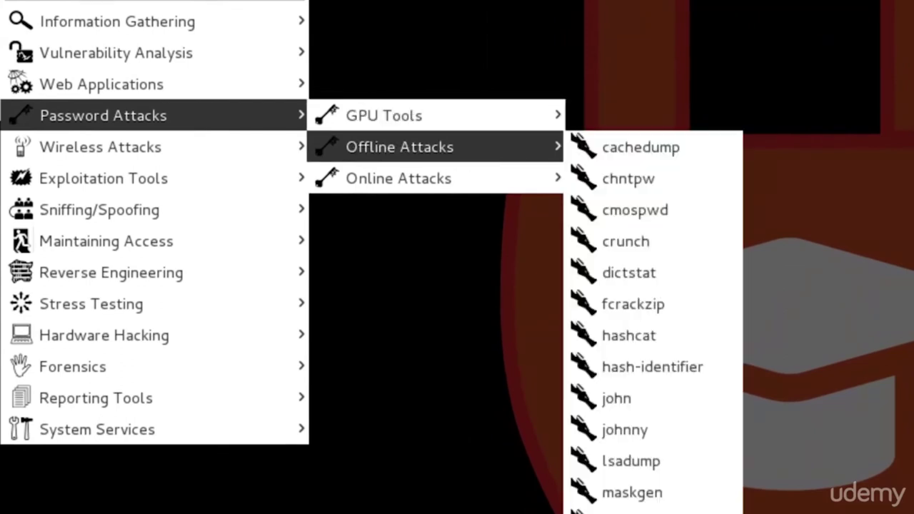
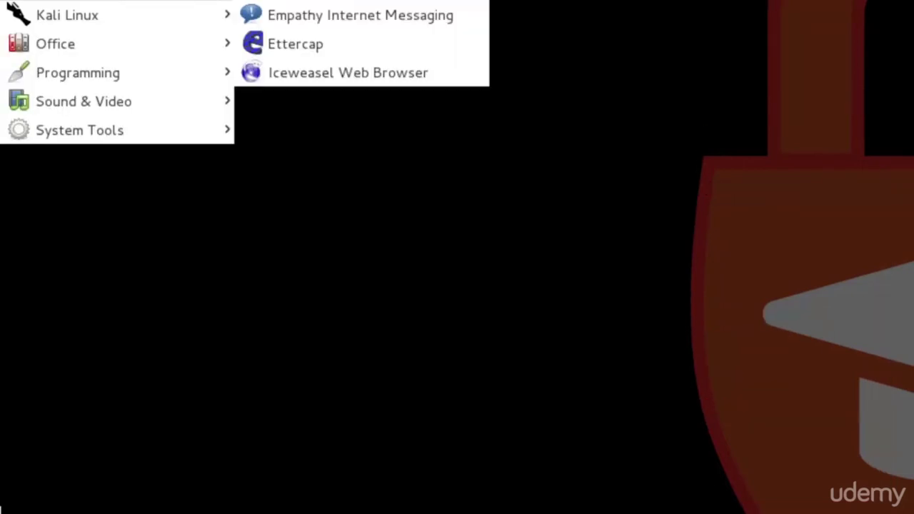
Show the Applications > Kali Linux > Sniffing/Spoofing submenu with Network Sniffers, Network Spoofing and VoIP Tools
mouse_move(68, 14)
mouse_move(338, 82)
mouse_move(522, 227)
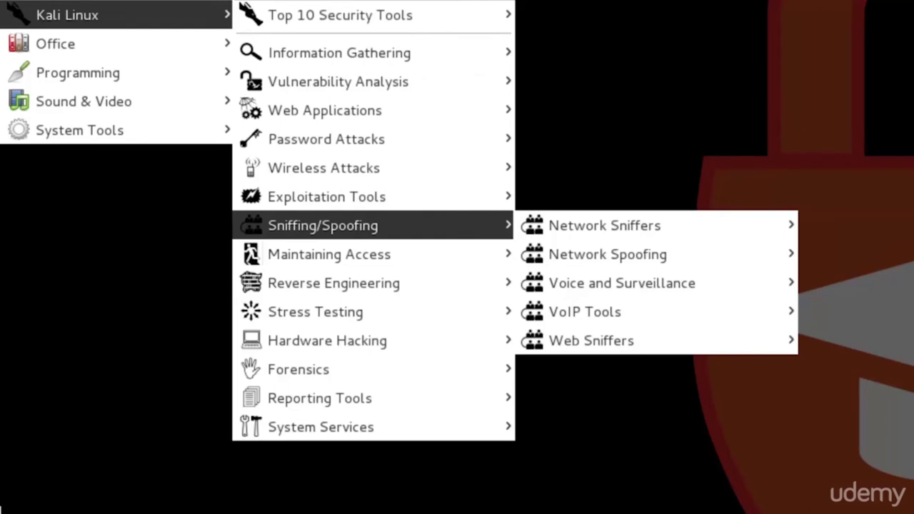
mouse_move(327, 197)
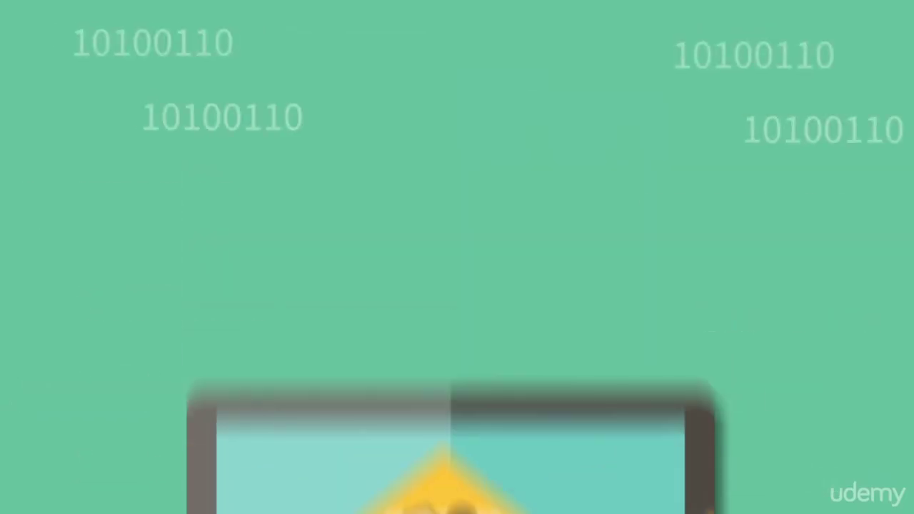
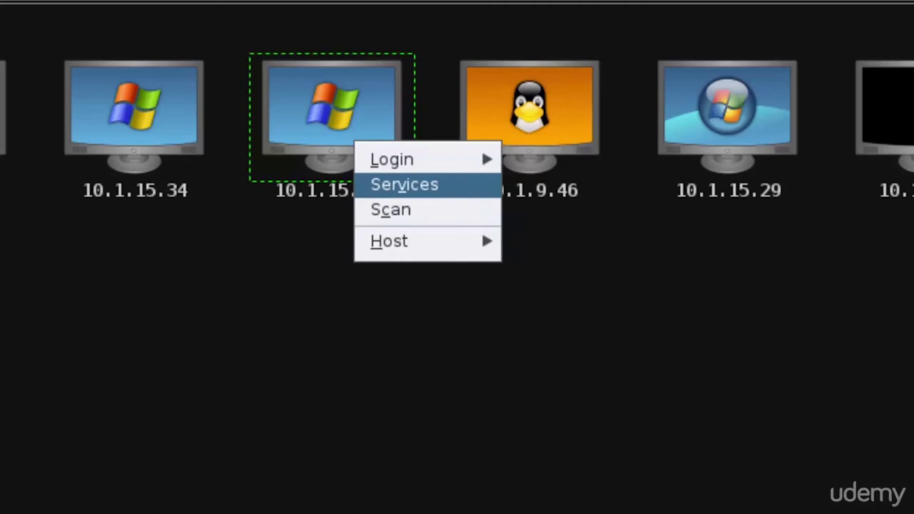
Close host 10.1.15.212's right-click Host menu without running any action
mouse_move(400, 241)
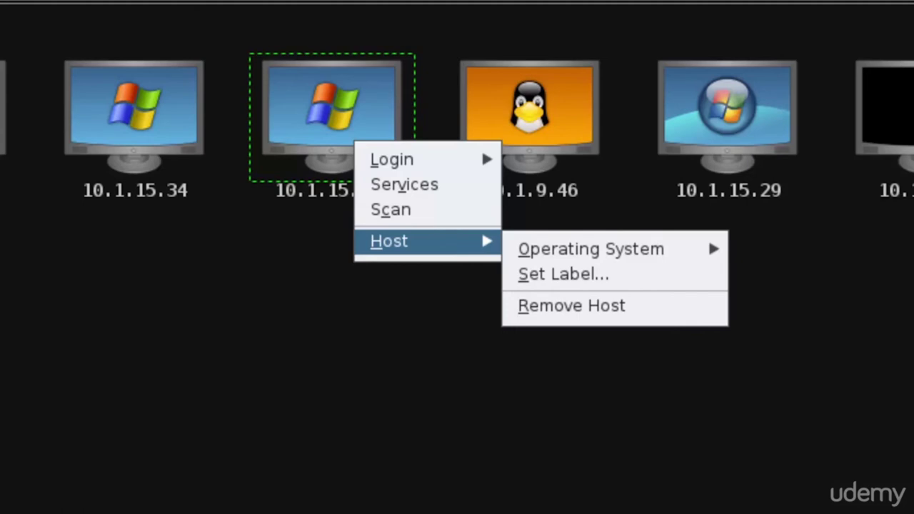
key(Escape)
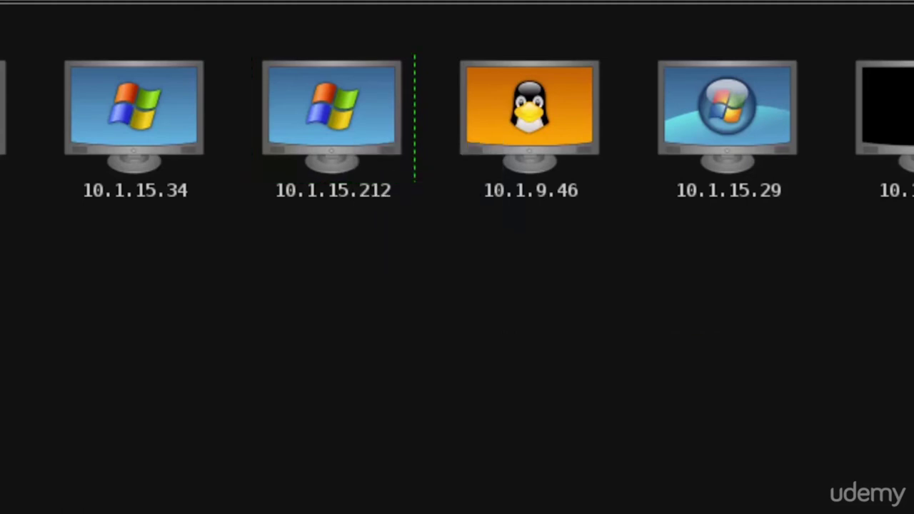
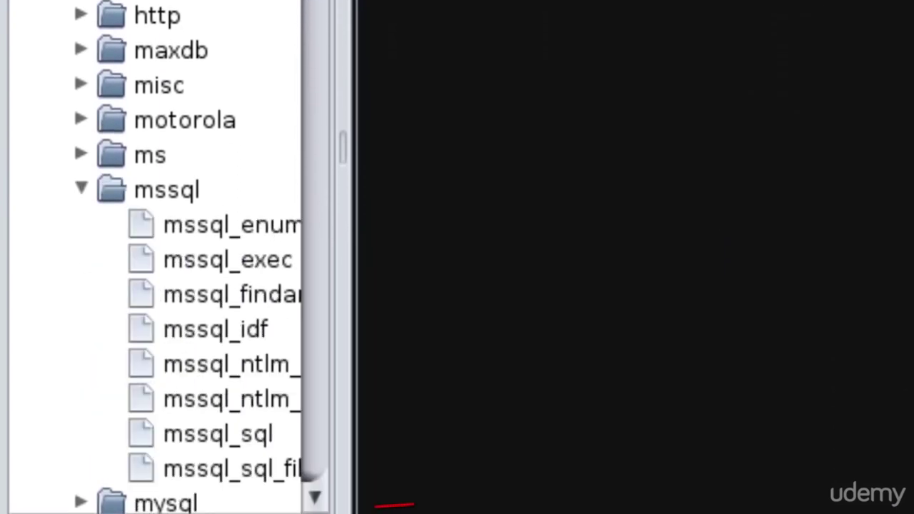
Collapse the mssql folder in the module tree using the Left arrow key
key(Left)
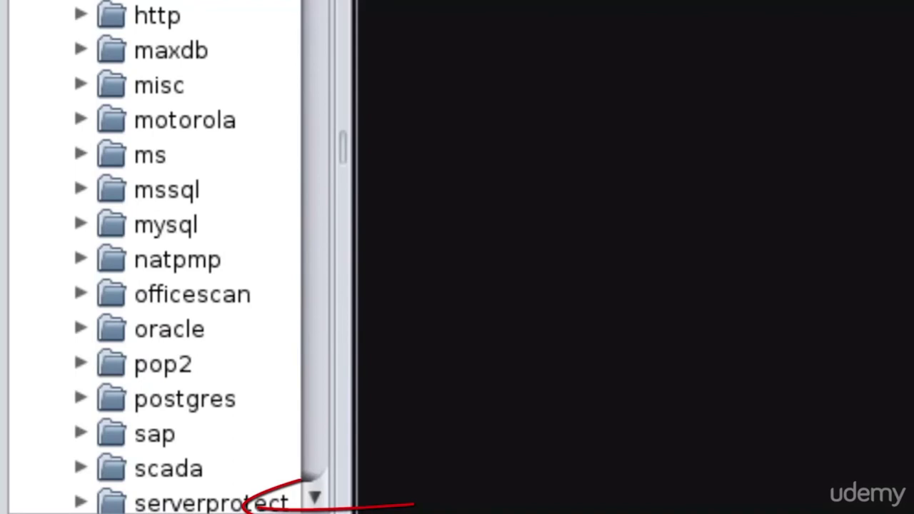
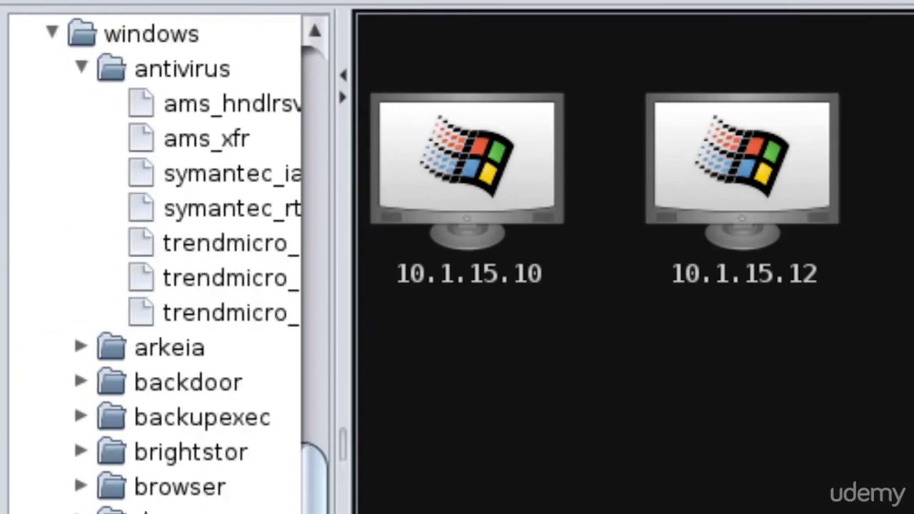
Drag the module panel divider right so names like symantec_rtvscan and trendmicro_serverprotect show in full
drag(343, 257, 533, 257)
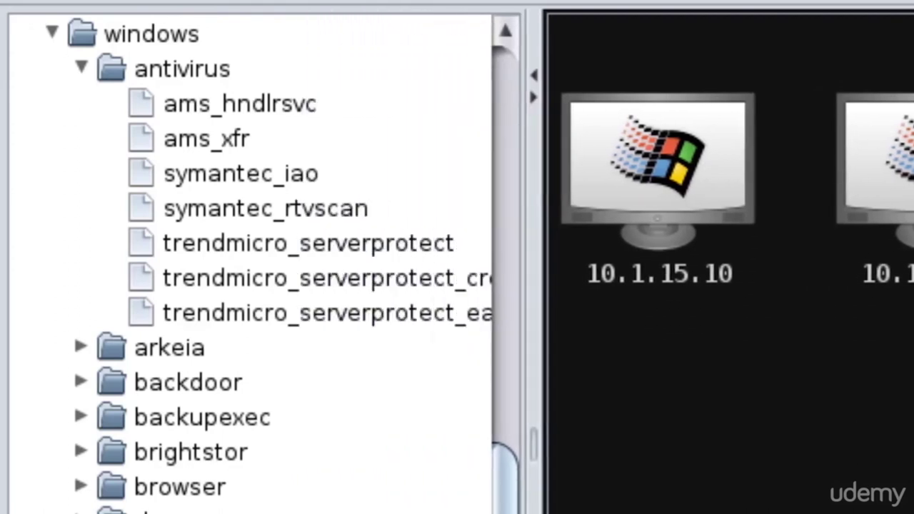